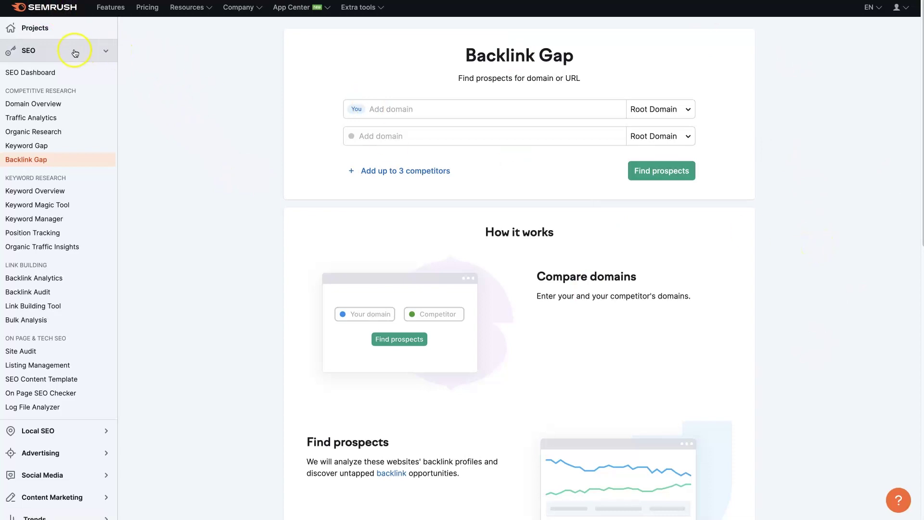
Step: Run a Backlink Gap comparison with officedepot.com as your own root domain and bestbuy.com as the competitor
click(108, 51)
click(106, 51)
click(392, 110)
text(officedepot.com)
key(Tab)
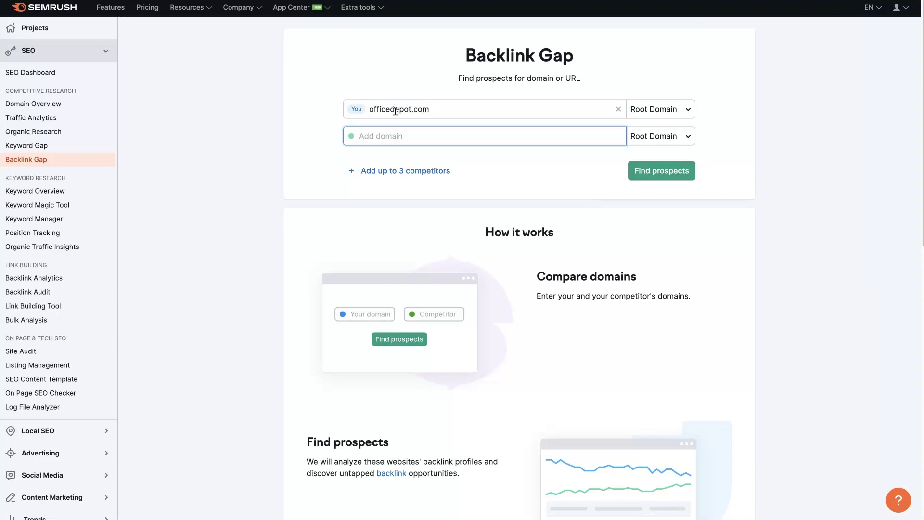
text(bestbuy.com)
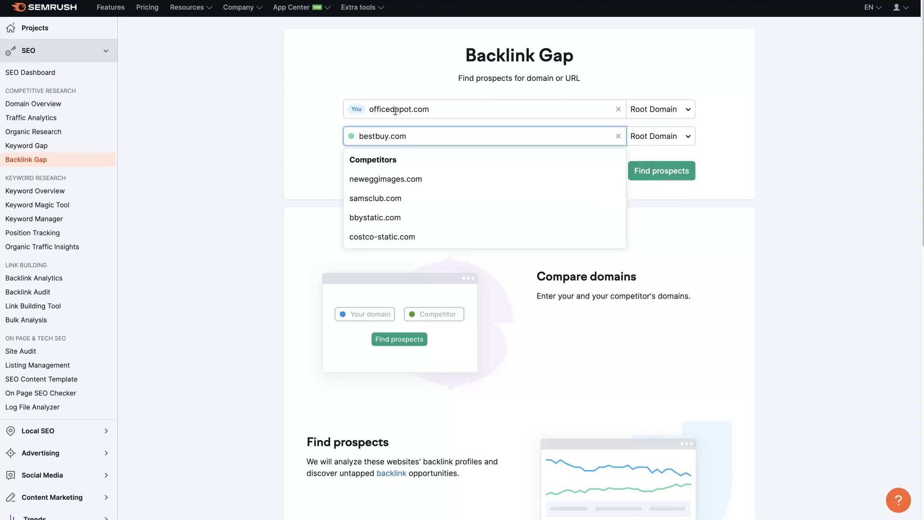
key(Return)
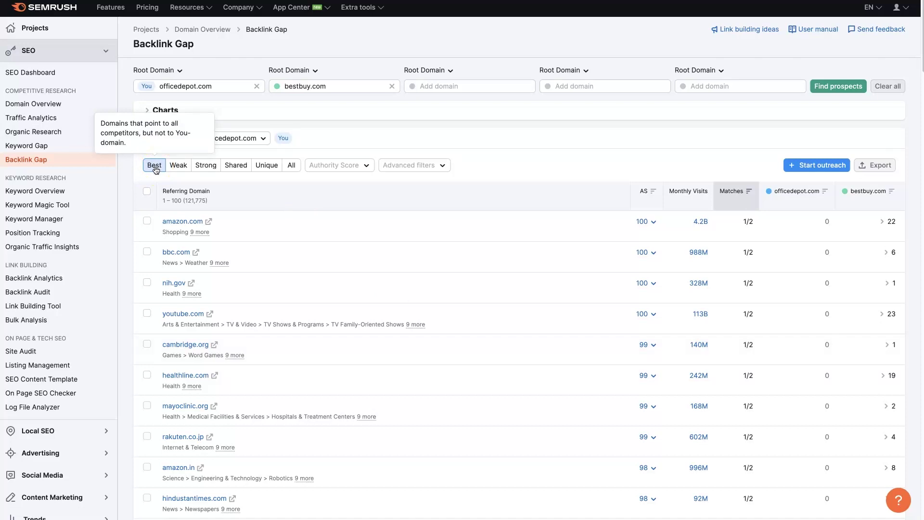
Step: Inspect the amazon.com backlinks pointing to bestbuy.com, collapse their details, and look through the Best prospects list
click(280, 197)
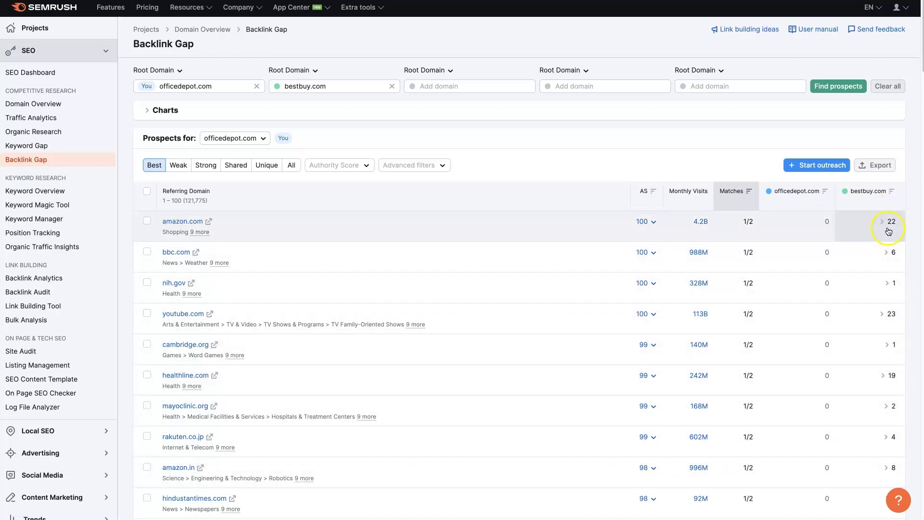
click(883, 222)
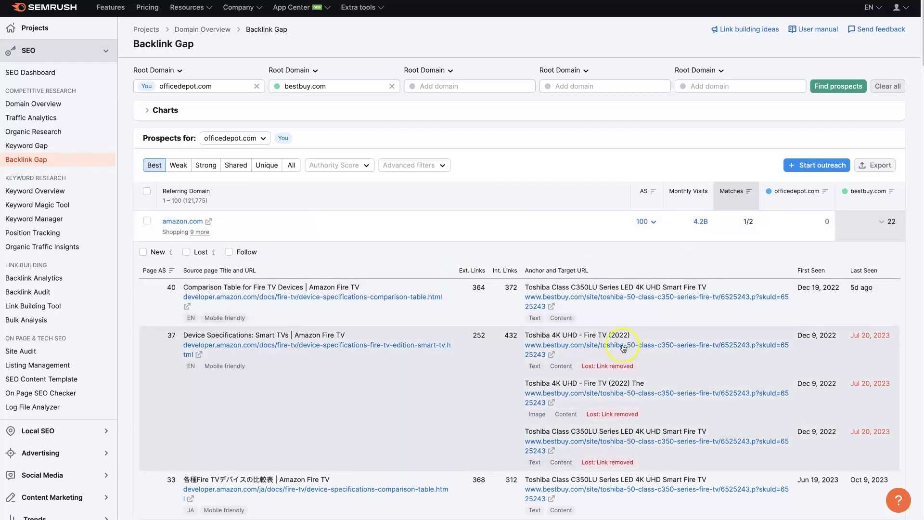
scroll(718, 328, down, 5)
scroll(718, 328, up, 3)
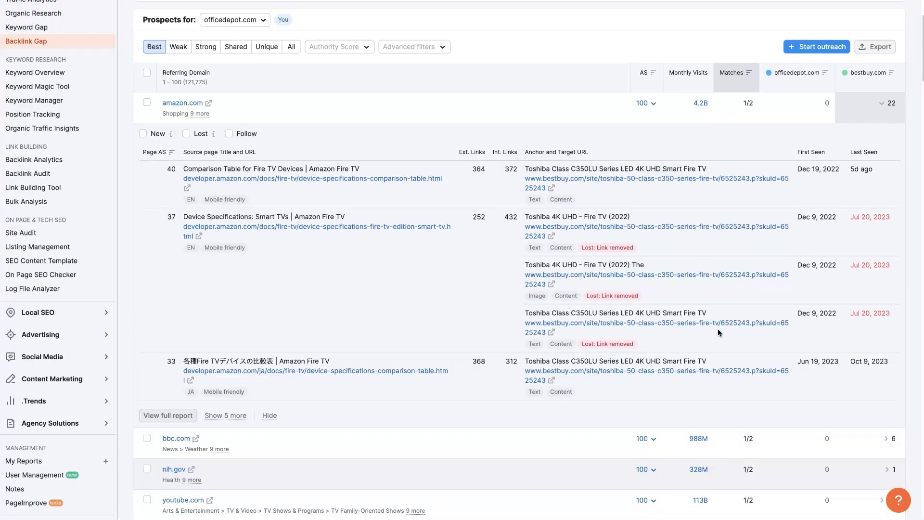
click(882, 103)
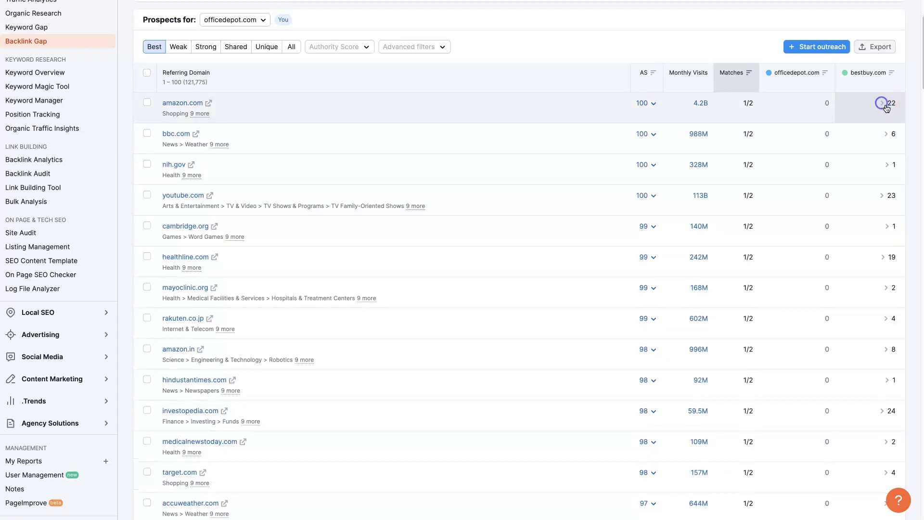
scroll(607, 303, down, 10)
scroll(606, 303, up, 11)
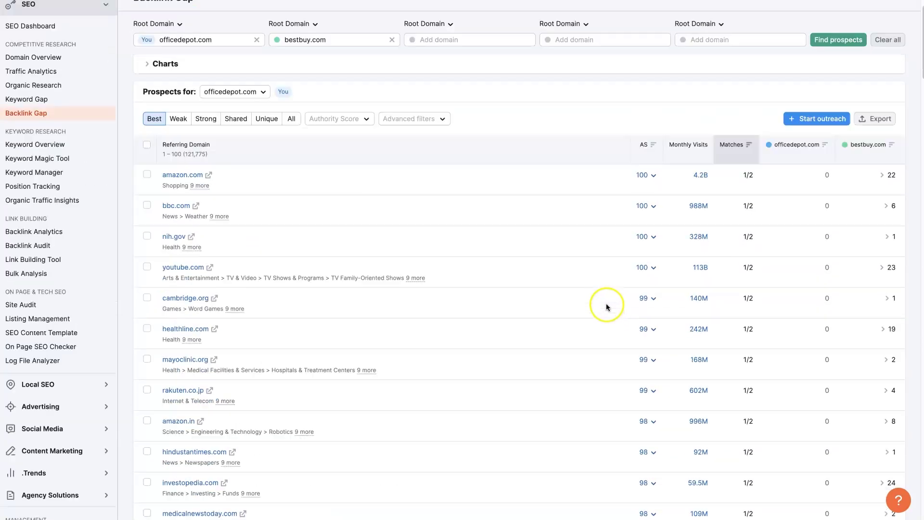
scroll(606, 304, up, 1)
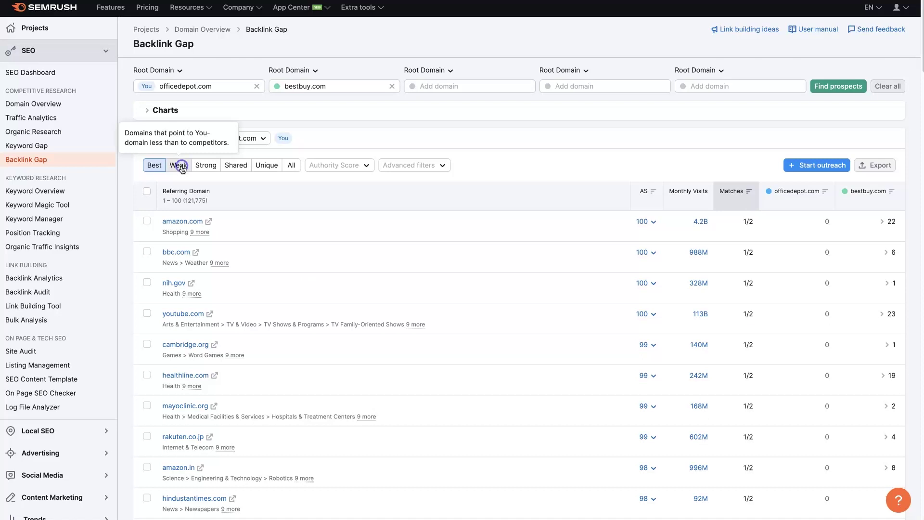
Step: Review the referring domains in the Weak, Strong and Shared prospect categories for officedepot.com
click(178, 165)
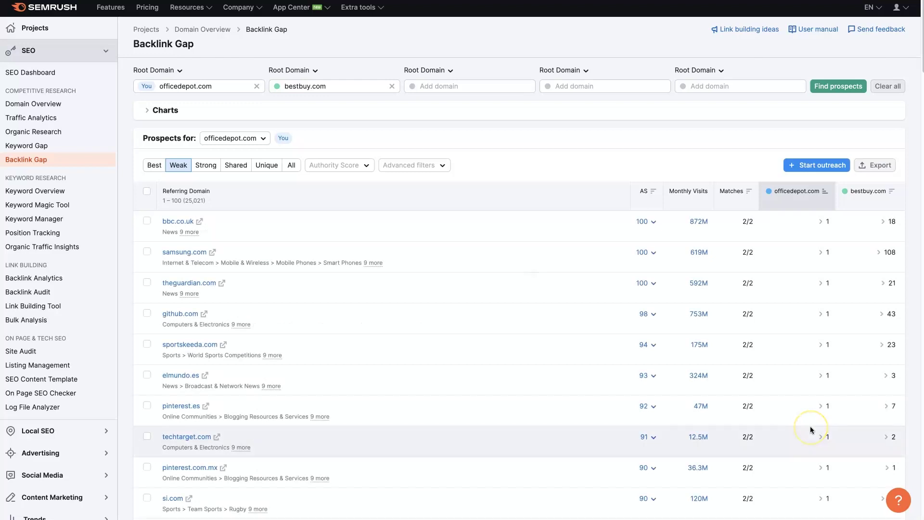
click(823, 236)
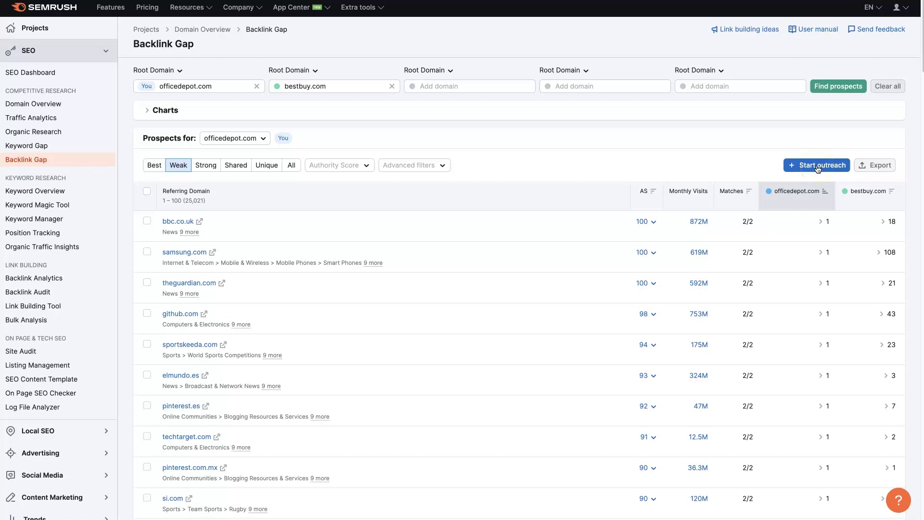
click(206, 165)
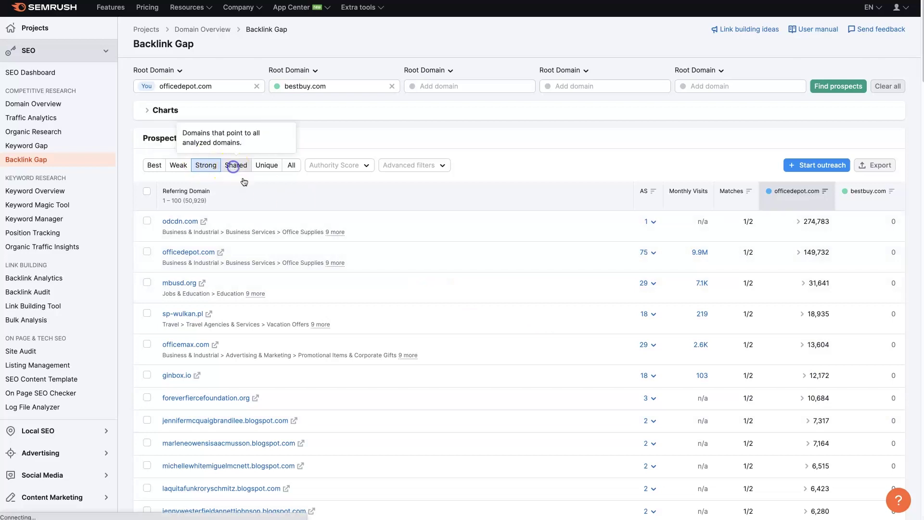
click(236, 165)
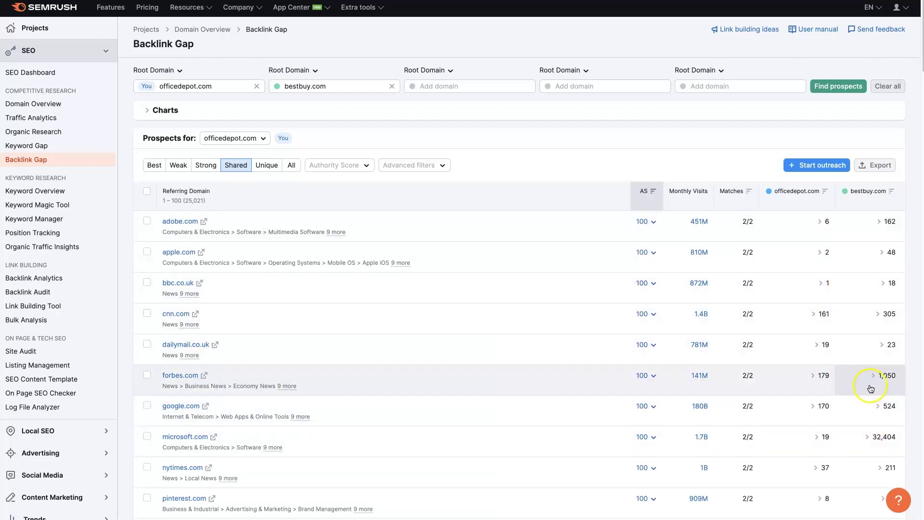
scroll(871, 389, down, 6)
scroll(867, 388, up, 6)
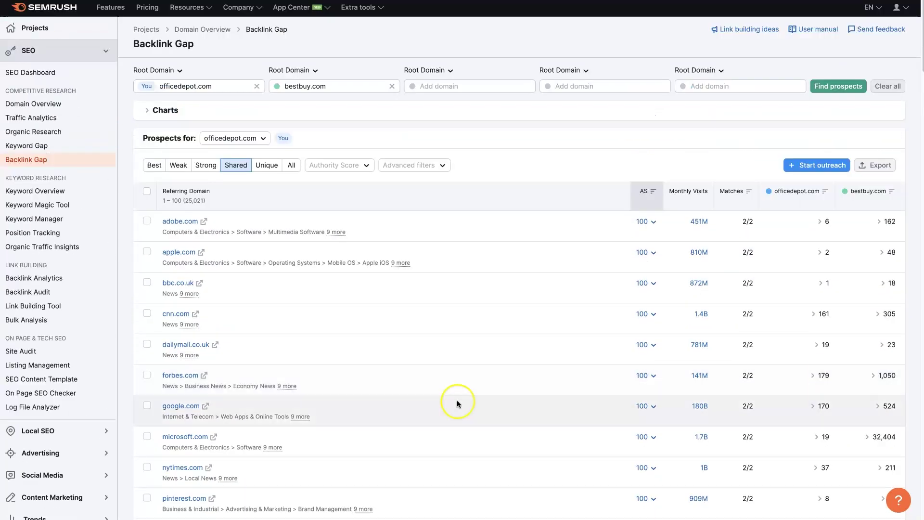
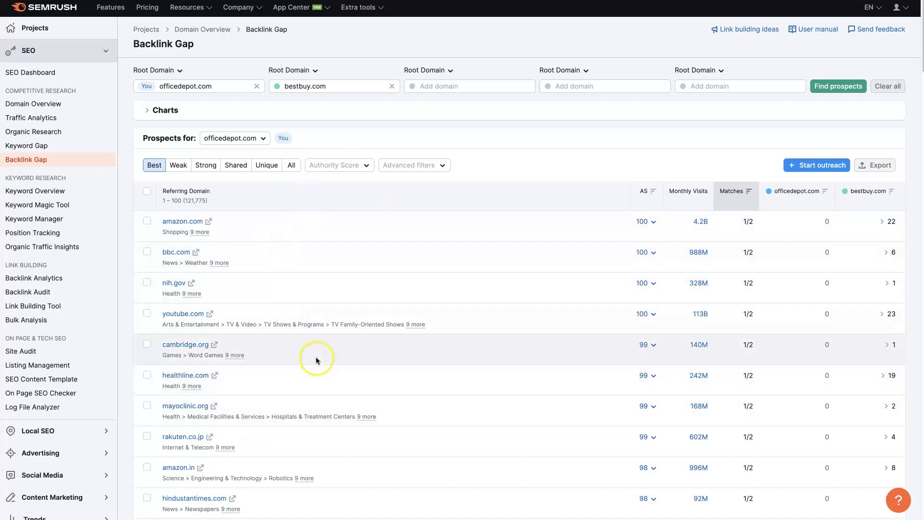
Step: Filter the Best prospects to referring domains with an Authority Score of 81–90
click(361, 170)
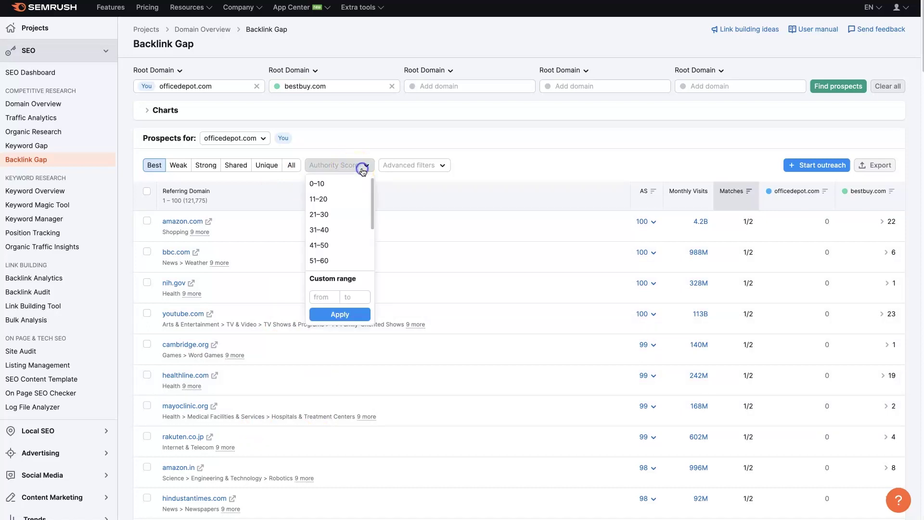
scroll(362, 201, down, 2)
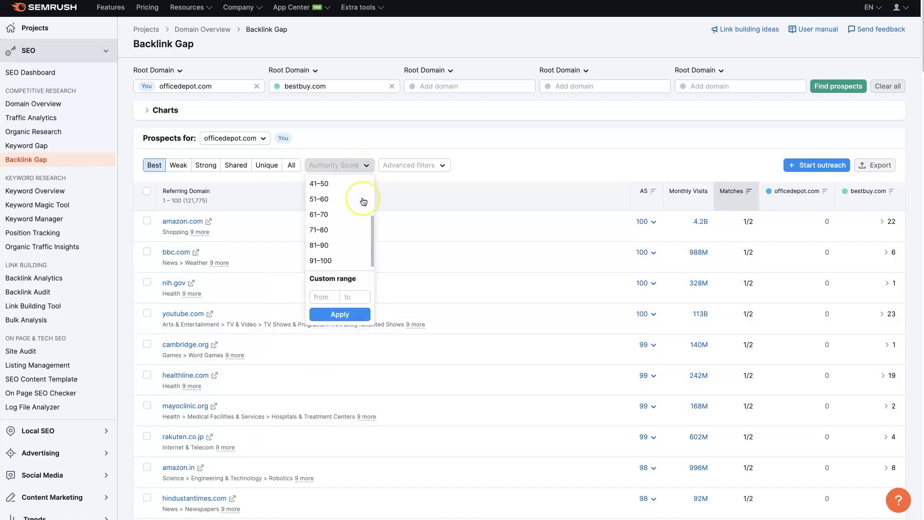
click(338, 245)
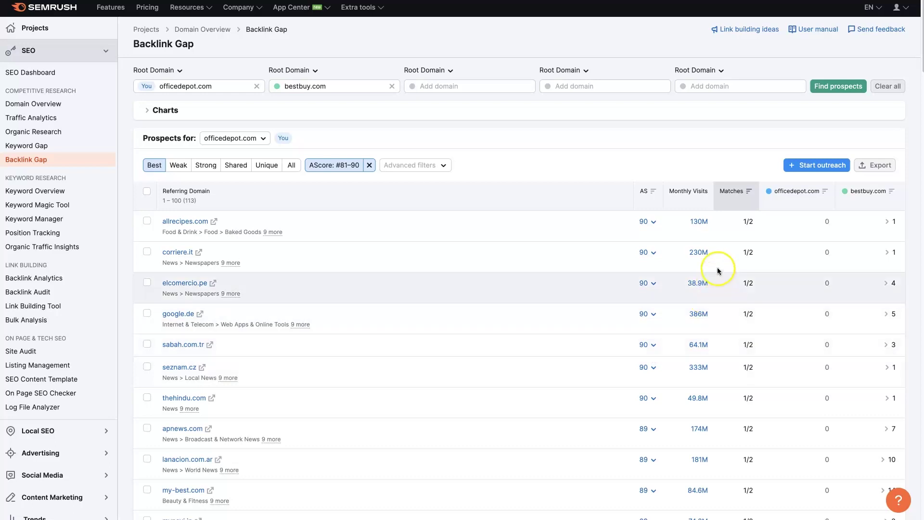
Step: Apply an advanced filter that includes only prospects whose Country (by IP) is United States of America, and look over the filtered list
click(412, 165)
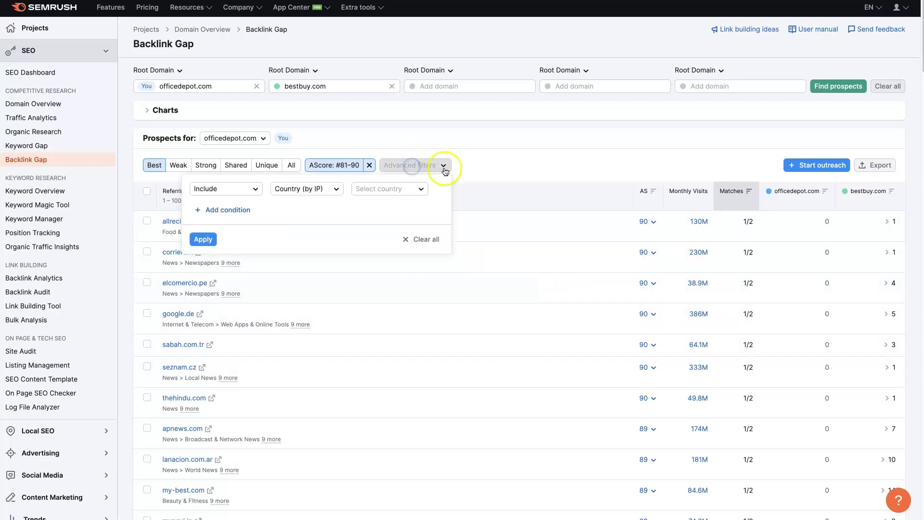
click(252, 188)
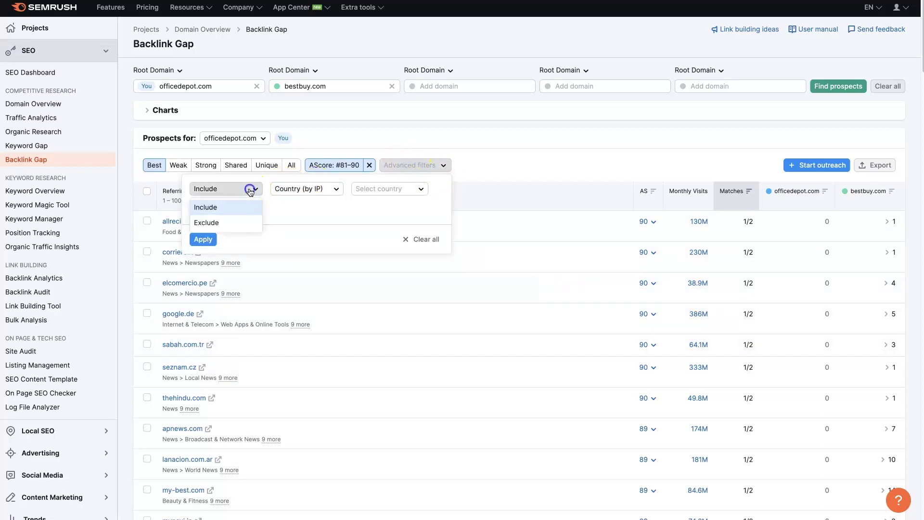
click(332, 188)
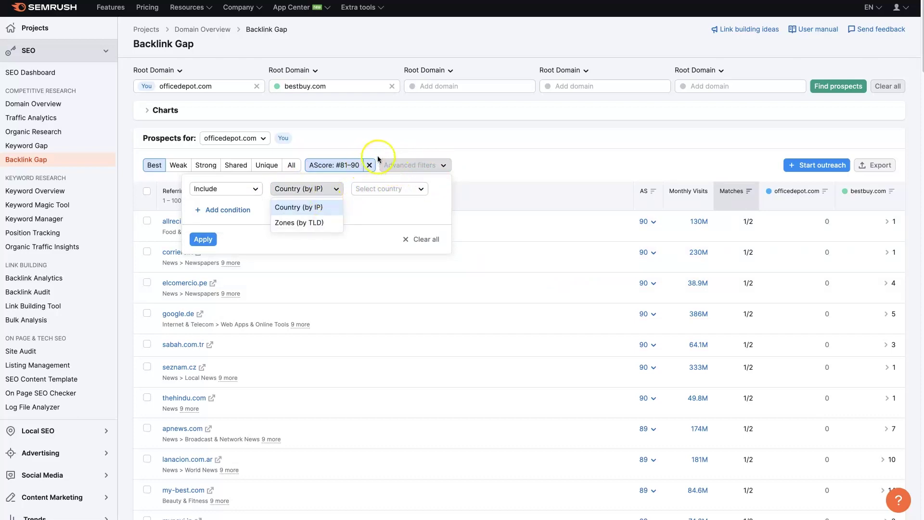
click(411, 190)
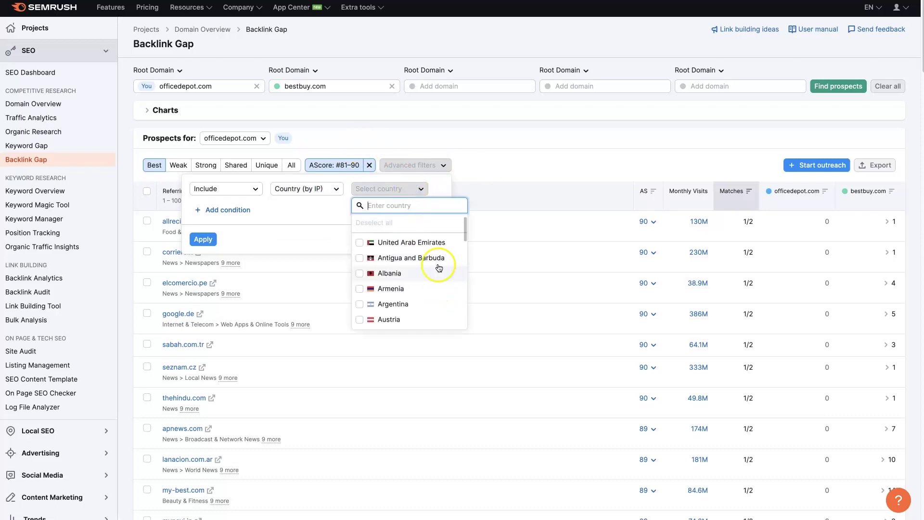
scroll(434, 317, down, 6)
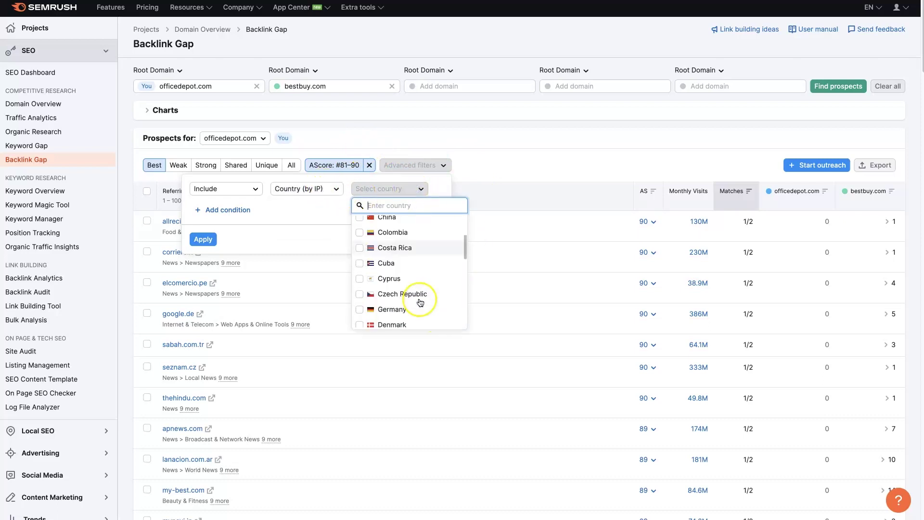
scroll(420, 302, up, 6)
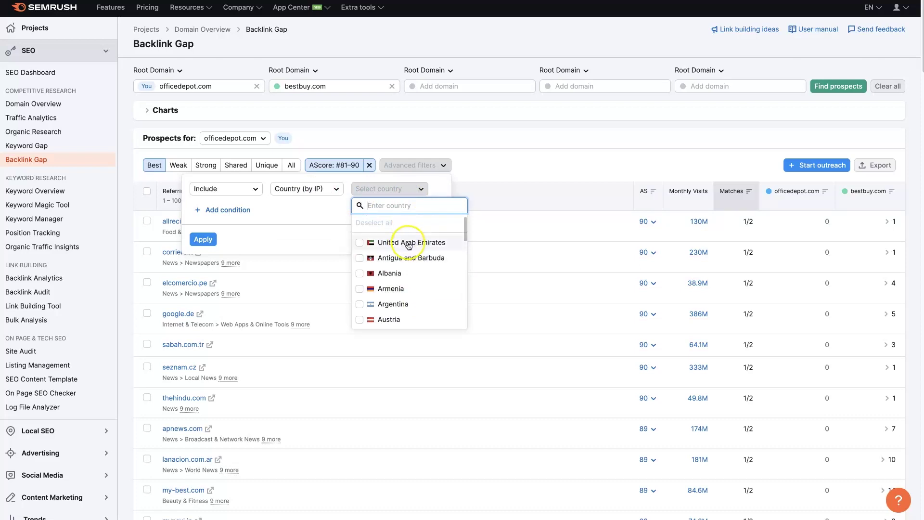
text(uni)
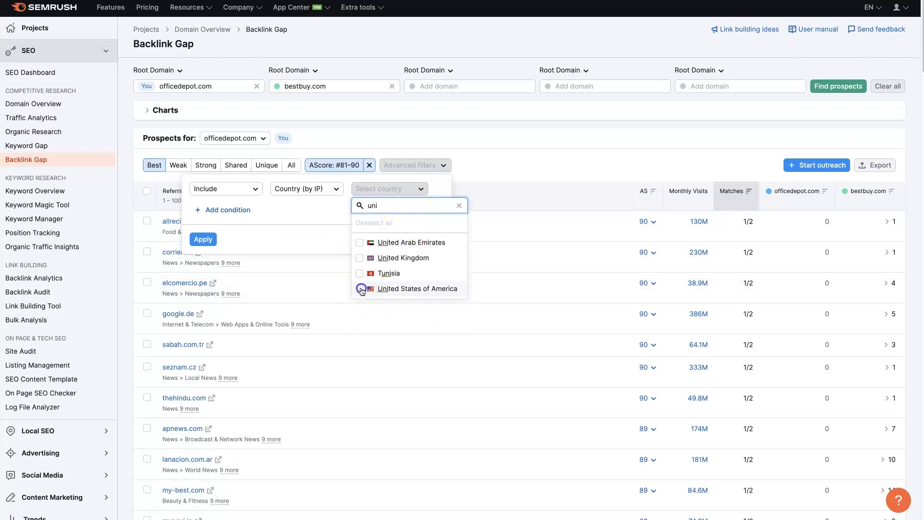
click(361, 288)
click(299, 212)
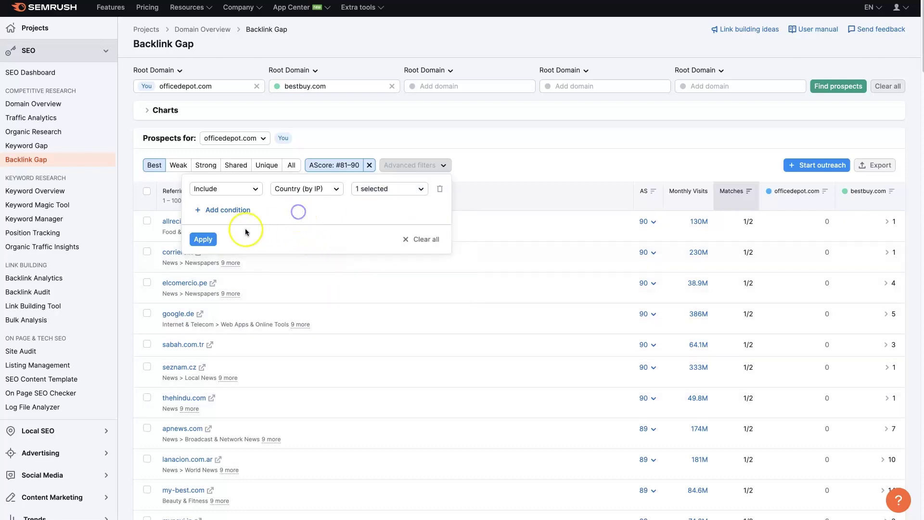
click(203, 240)
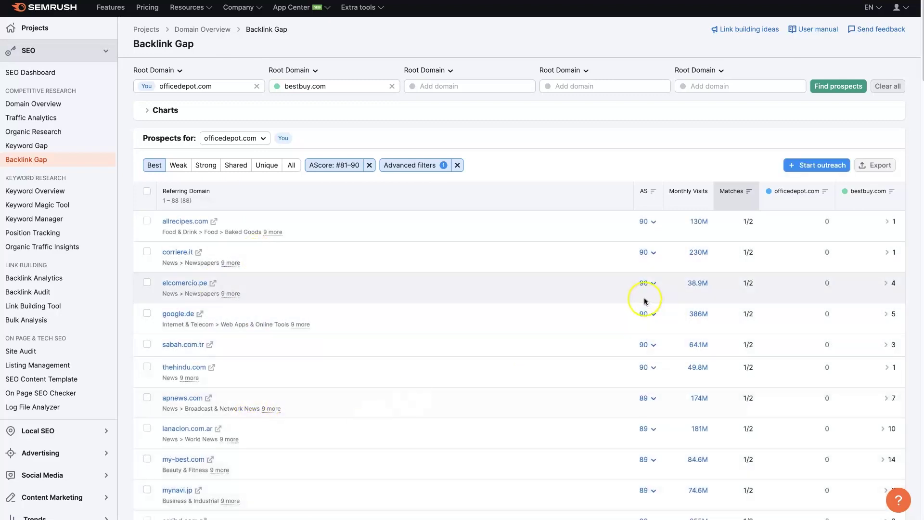
scroll(608, 287, down, 1)
scroll(608, 287, up, 1)
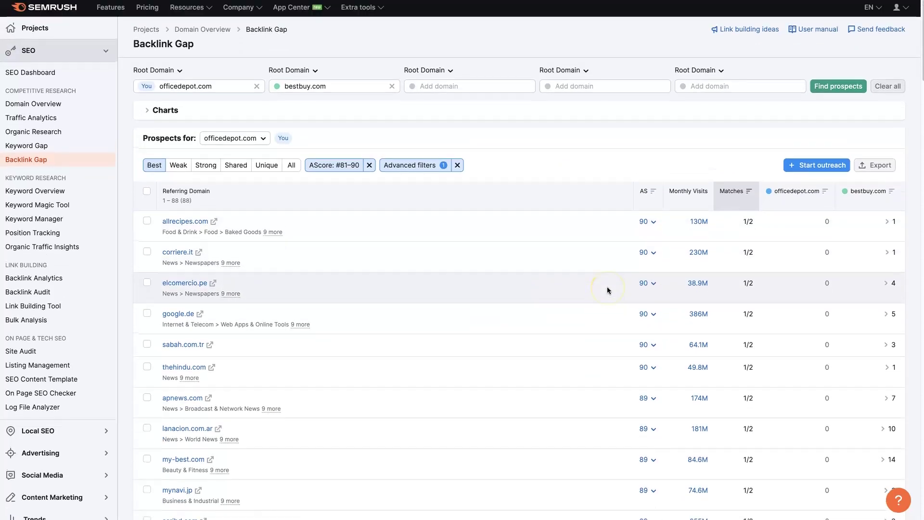
Step: Add the suggested competitor samsclub.com as a third domain and find prospects again
click(448, 88)
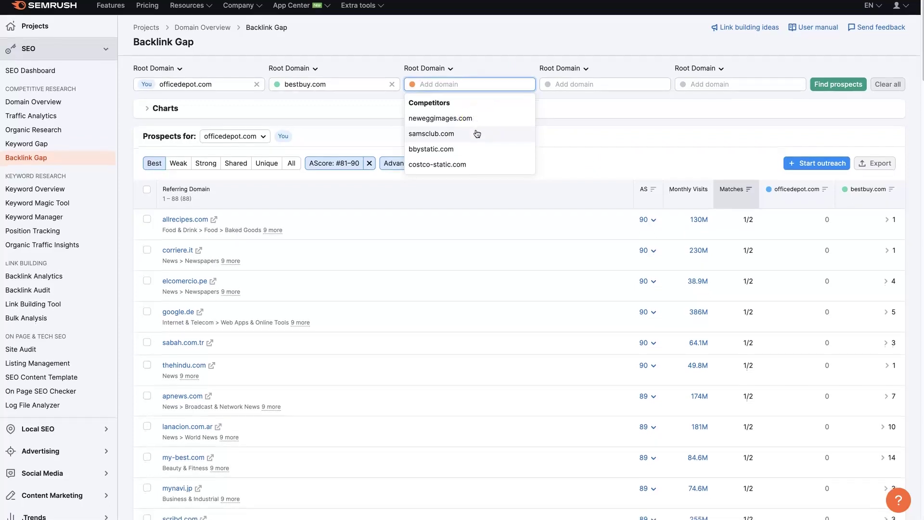
click(477, 134)
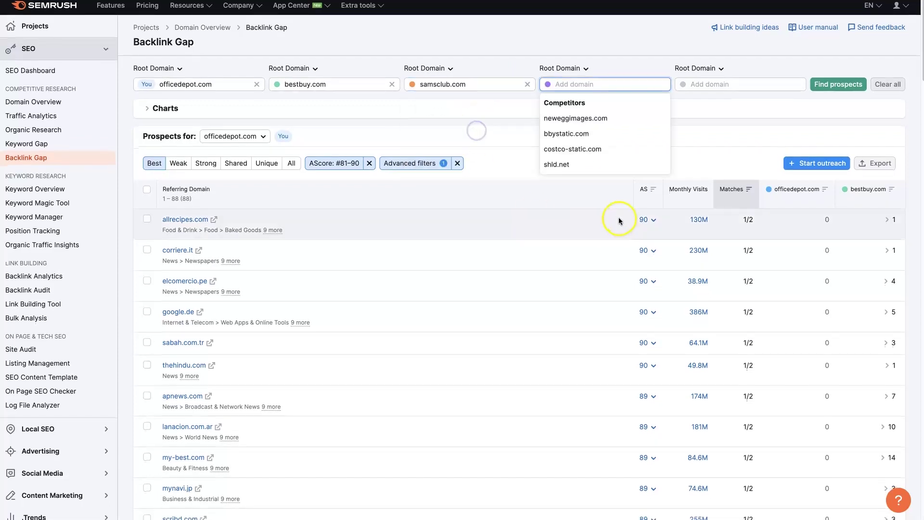
click(825, 85)
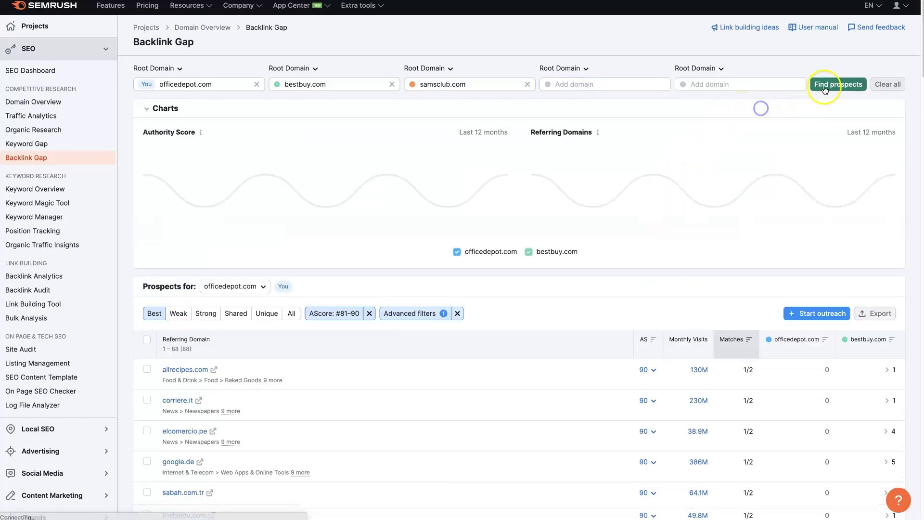